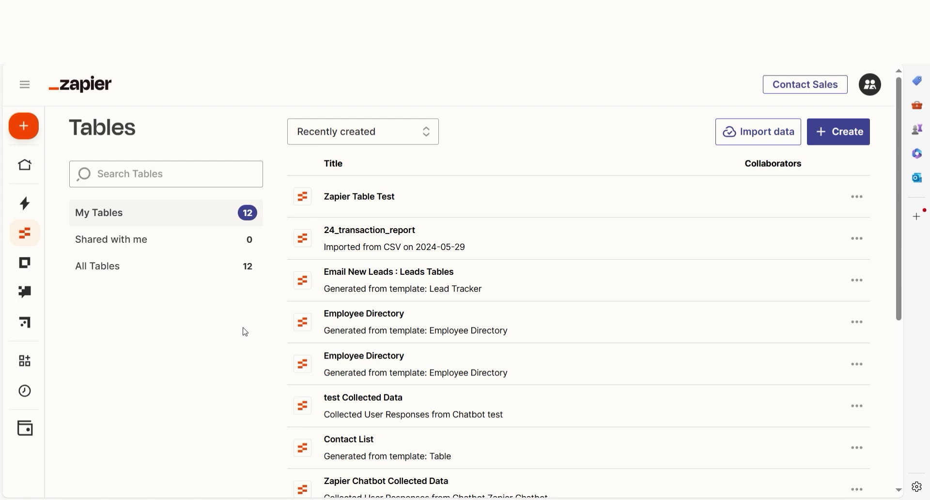
Start a CSV import of the 24_transaction_report file and continue to its data preview
{"action": "left_click", "coordinate": [764, 137]}
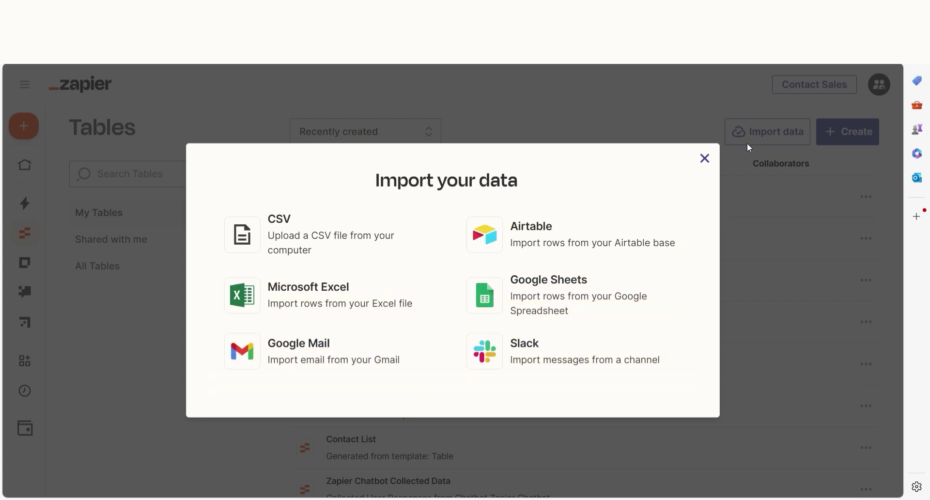
{"action": "left_click", "coordinate": [318, 236]}
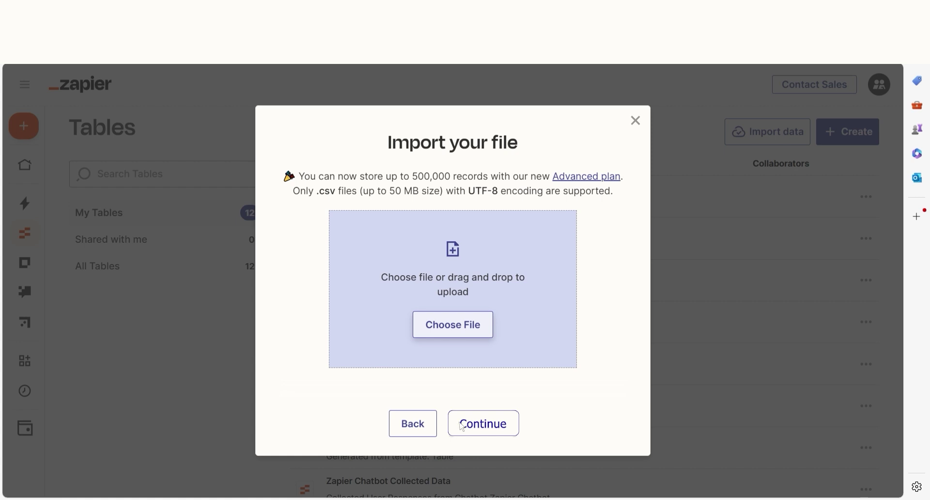
{"action": "left_click", "coordinate": [463, 426]}
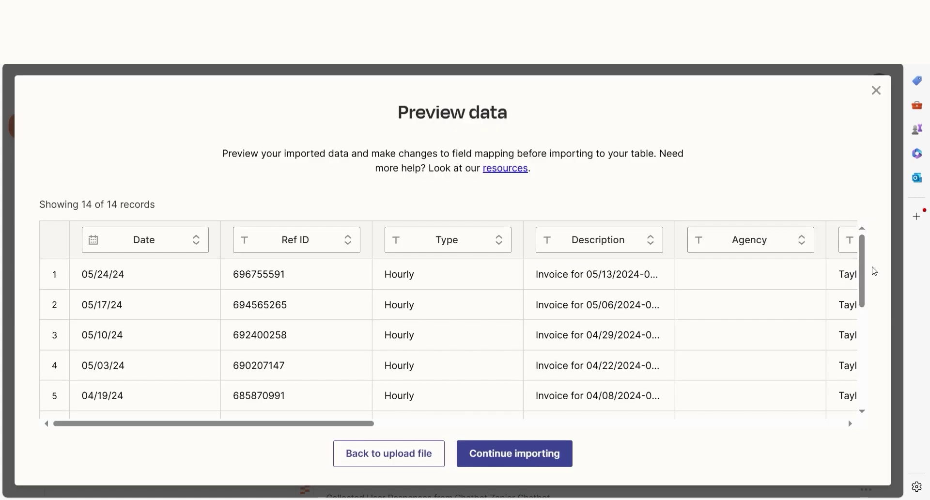
Review the previewed records, change the Ref ID column's field type, and import the data as a table
{"action": "scroll", "coordinate": [874, 281], "scroll_direction": "down", "scroll_amount": 6}
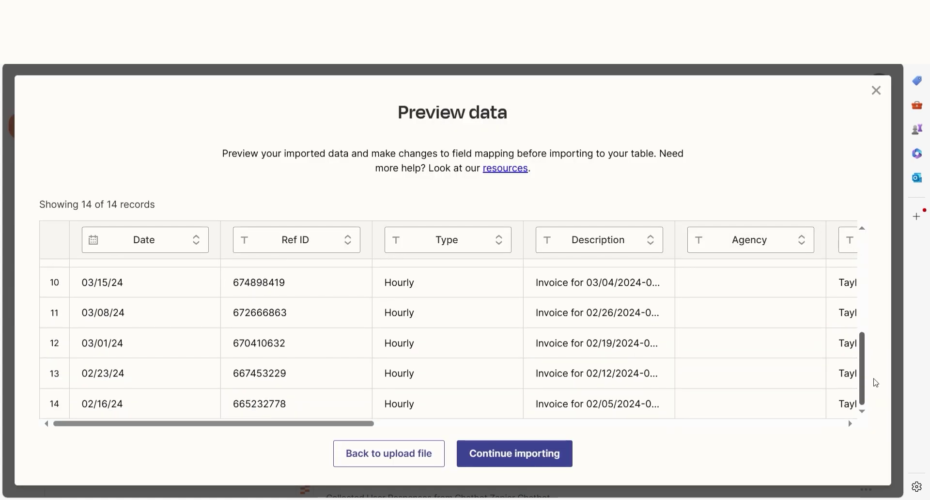
{"action": "scroll", "coordinate": [876, 315], "scroll_direction": "up", "scroll_amount": 3}
{"action": "scroll", "coordinate": [877, 301], "scroll_direction": "up", "scroll_amount": 4}
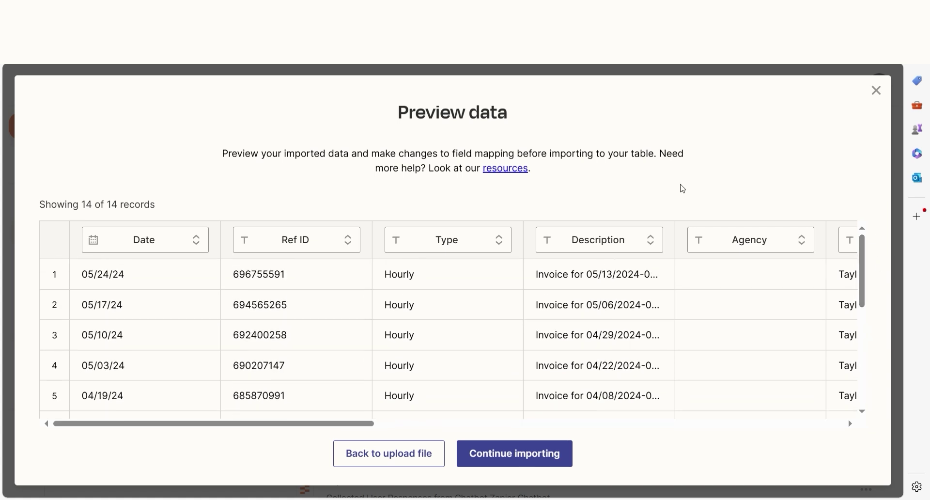
{"action": "left_click", "coordinate": [338, 247]}
{"action": "left_click", "coordinate": [298, 345]}
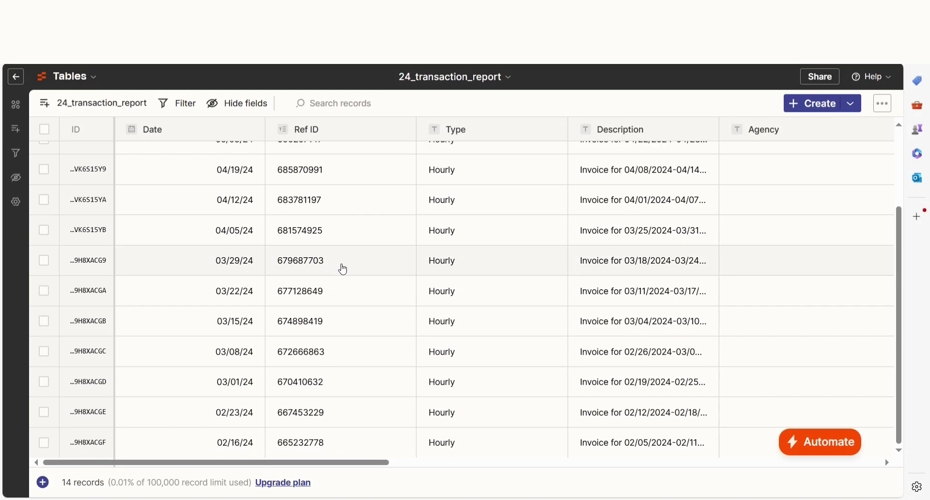
{"action": "scroll", "coordinate": [821, 301], "scroll_direction": "up", "scroll_amount": 3}
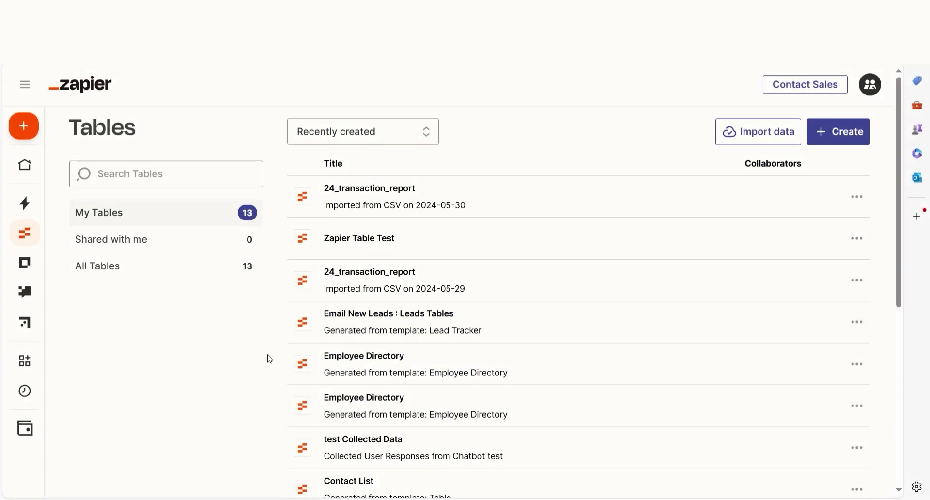
Create a blank table named "Zapier Table" with the description "This is a table that will discuss zapier"
{"action": "left_click", "coordinate": [836, 140]}
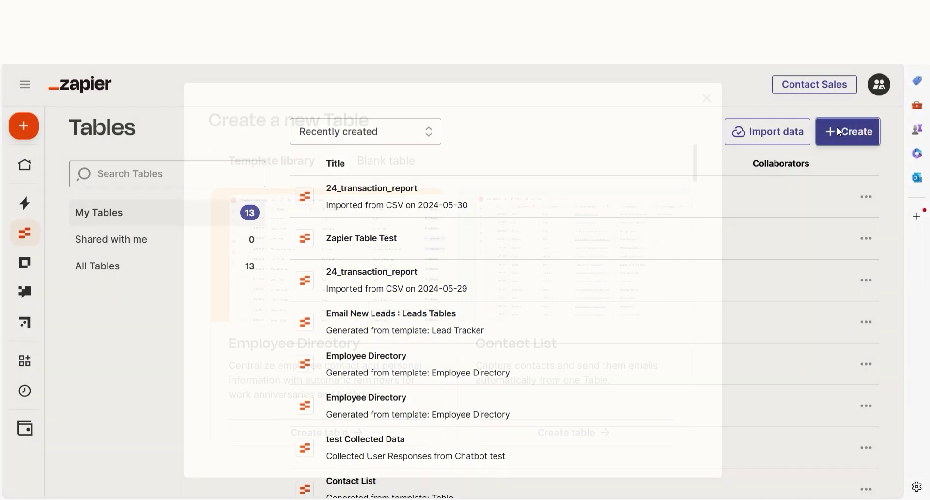
{"action": "mouse_move", "coordinate": [698, 157]}
{"action": "left_mouse_down"}
{"action": "mouse_move", "coordinate": [687, 251]}
{"action": "mouse_move", "coordinate": [699, 426]}
{"action": "mouse_move", "coordinate": [698, 144]}
{"action": "left_mouse_up"}
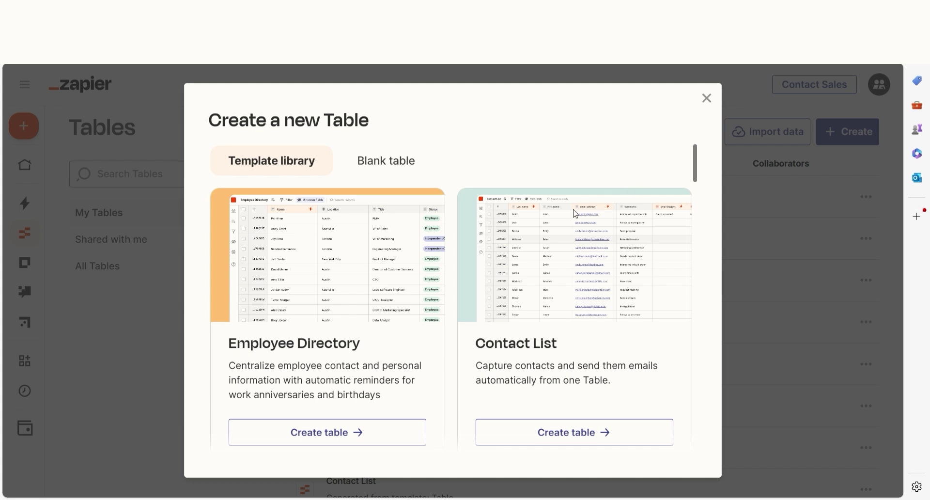
{"action": "left_click", "coordinate": [374, 160]}
{"action": "left_click", "coordinate": [402, 260]}
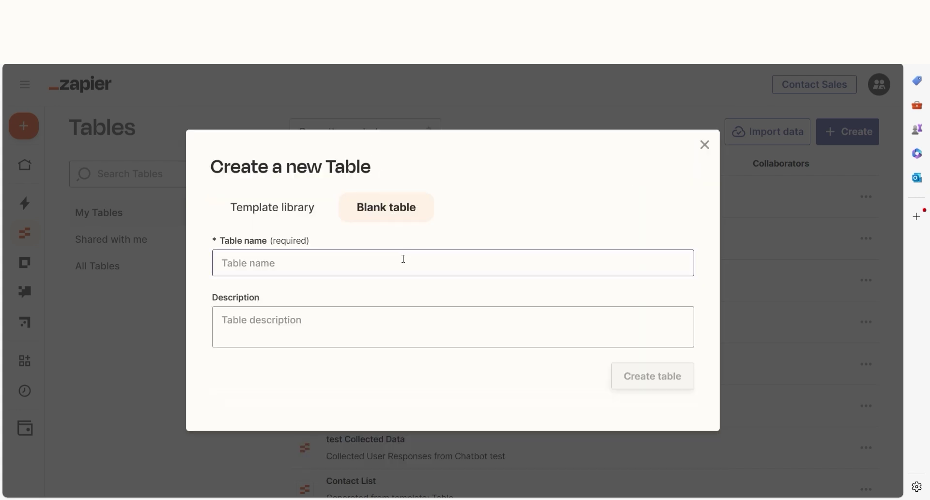
{"action": "type", "text": "Zapier Table"}
{"action": "left_click", "coordinate": [535, 337]}
{"action": "type", "text": "This is a table that will discuss zapier"}
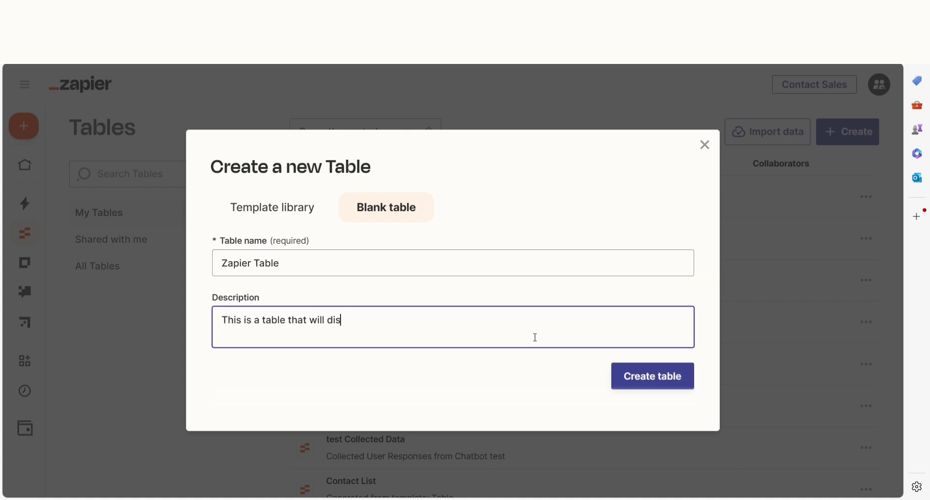
{"action": "left_click", "coordinate": [644, 379]}
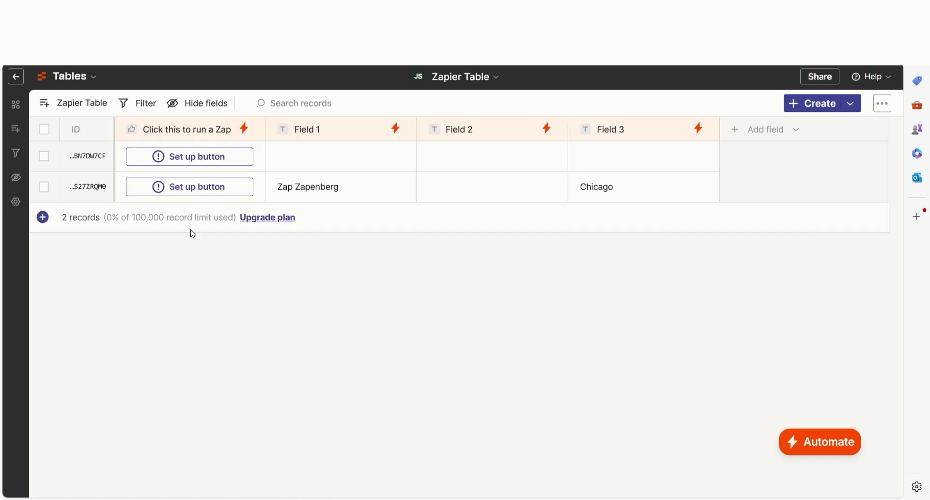
Create an interface linked to Zapier Table from its linked assets and open the Submit Form page
{"action": "left_click", "coordinate": [16, 111]}
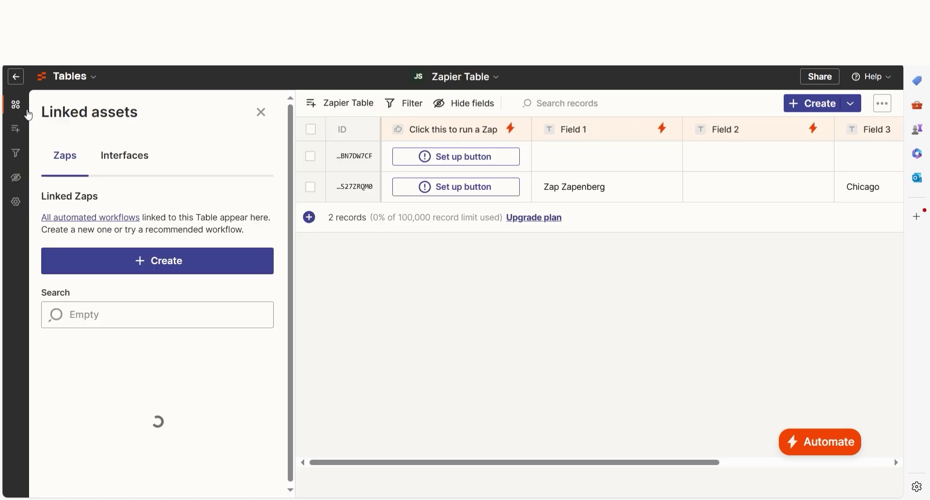
{"action": "left_click", "coordinate": [134, 156]}
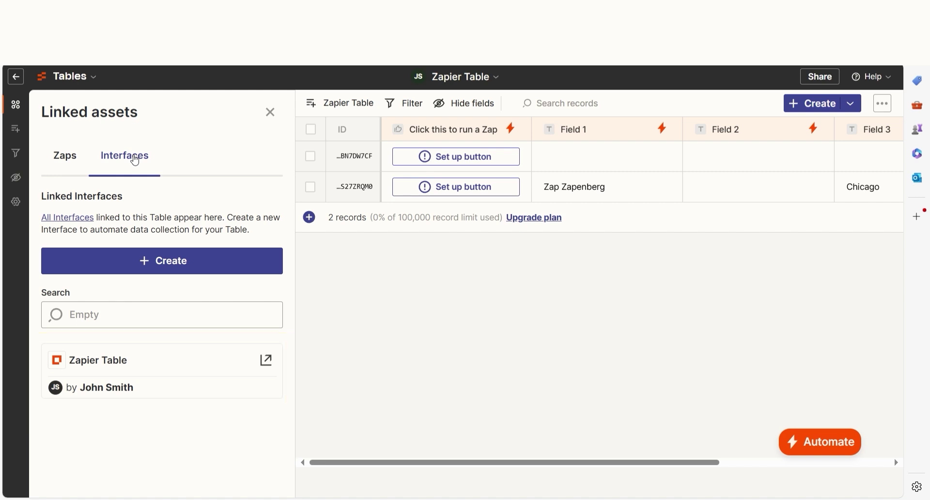
{"action": "left_click", "coordinate": [161, 259]}
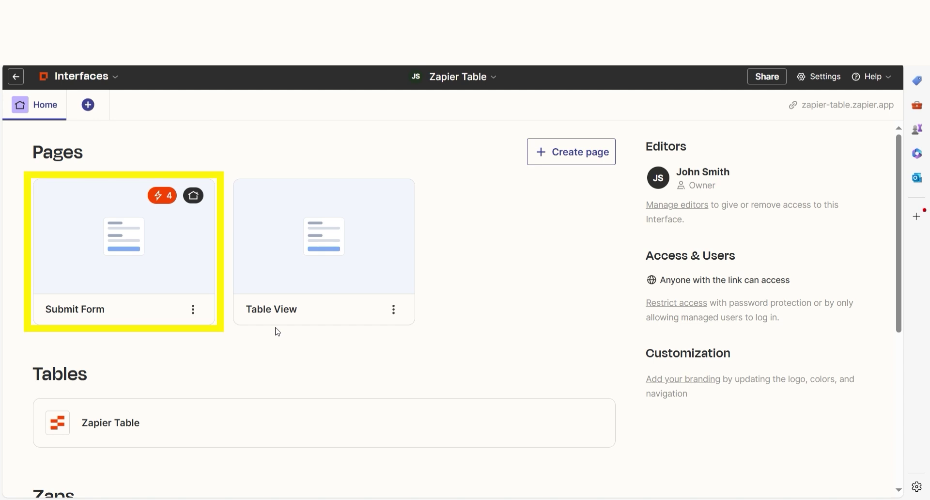
{"action": "left_click", "coordinate": [163, 259]}
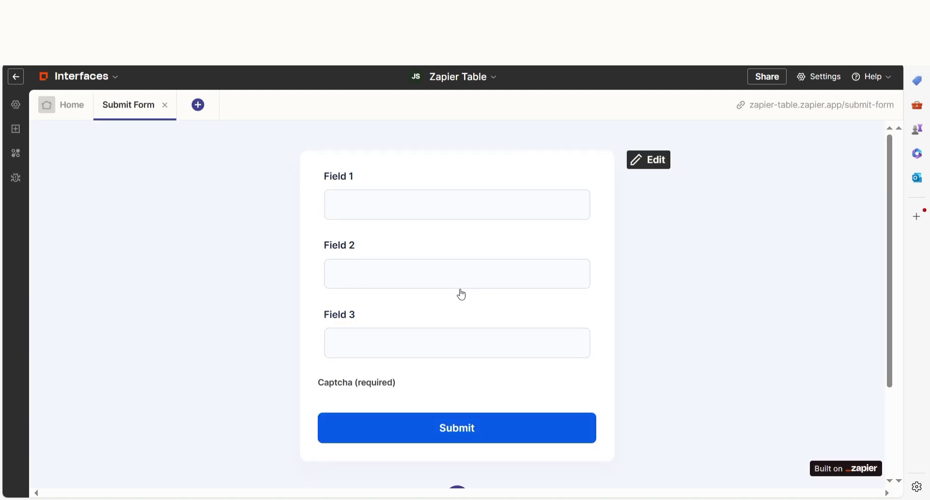
Open the form for editing and examine the field settings of Field 2
{"action": "left_click", "coordinate": [642, 163]}
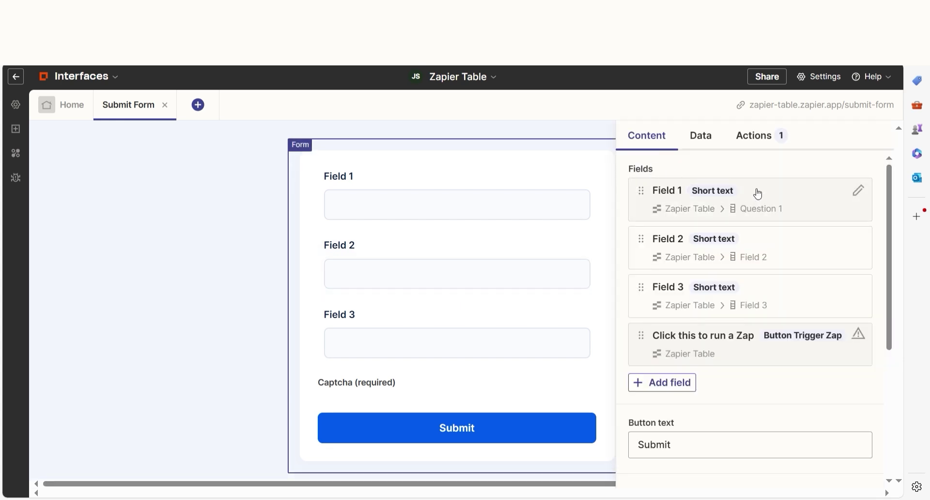
{"action": "left_click", "coordinate": [866, 243]}
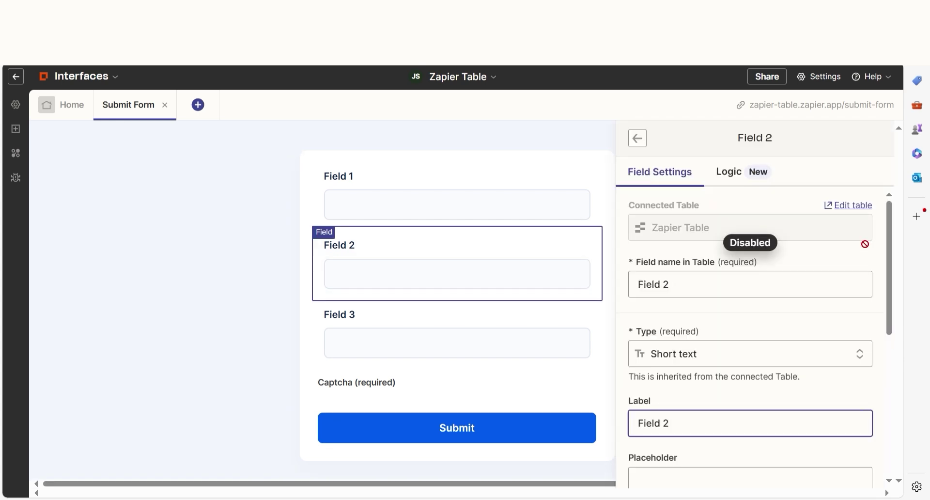
{"action": "scroll", "coordinate": [864, 244], "scroll_direction": "down", "scroll_amount": 1}
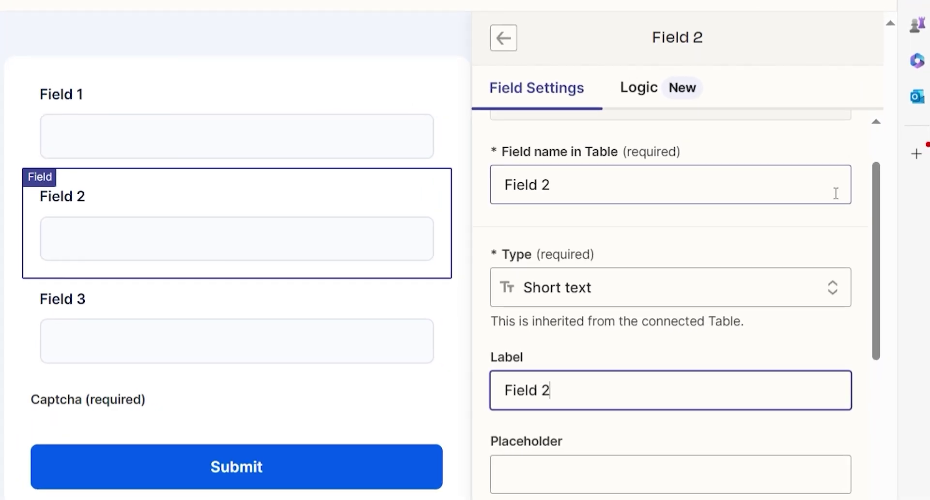
{"action": "scroll", "coordinate": [835, 193], "scroll_direction": "down", "scroll_amount": 1}
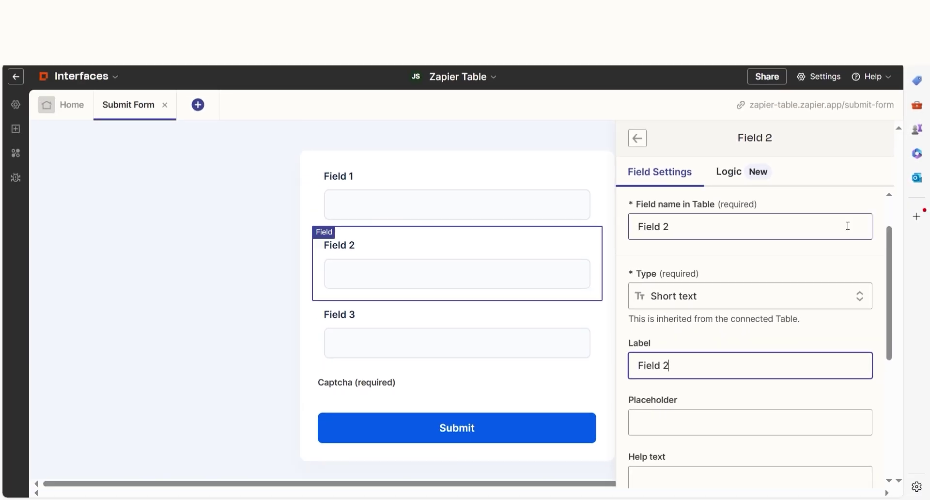
Add and save a logic condition that shows Field 2 only when Field 1 is exactly "New Jersey"
{"action": "left_click", "coordinate": [730, 172]}
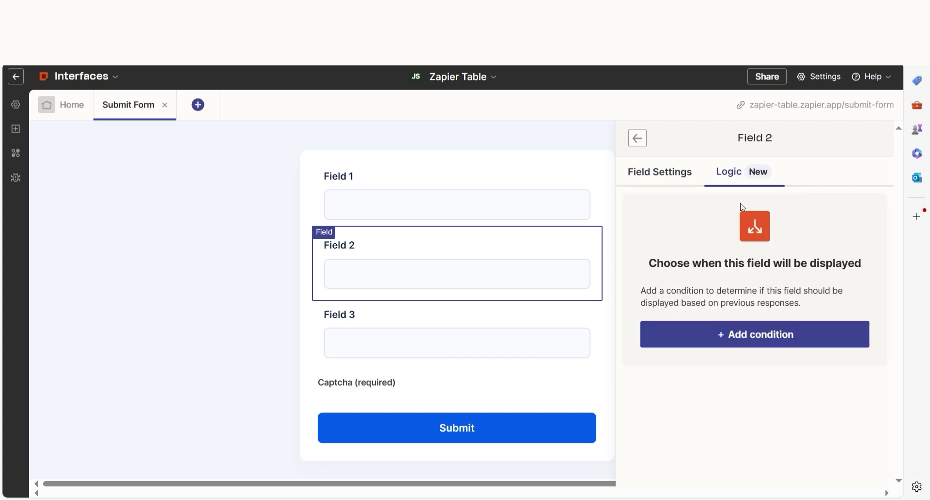
{"action": "left_click", "coordinate": [748, 330]}
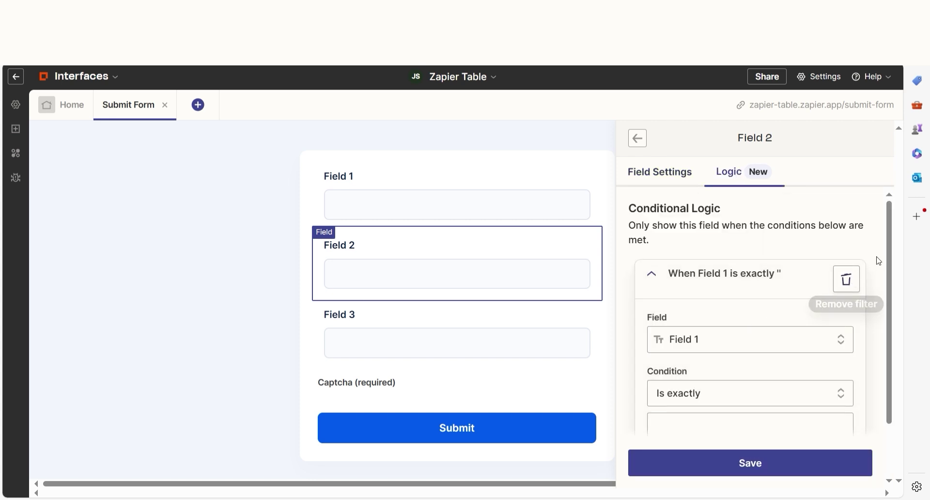
{"action": "left_click_drag", "start_coordinate": [889, 245], "coordinate": [891, 257]}
{"action": "scroll", "coordinate": [794, 335], "scroll_direction": "down", "scroll_amount": 1}
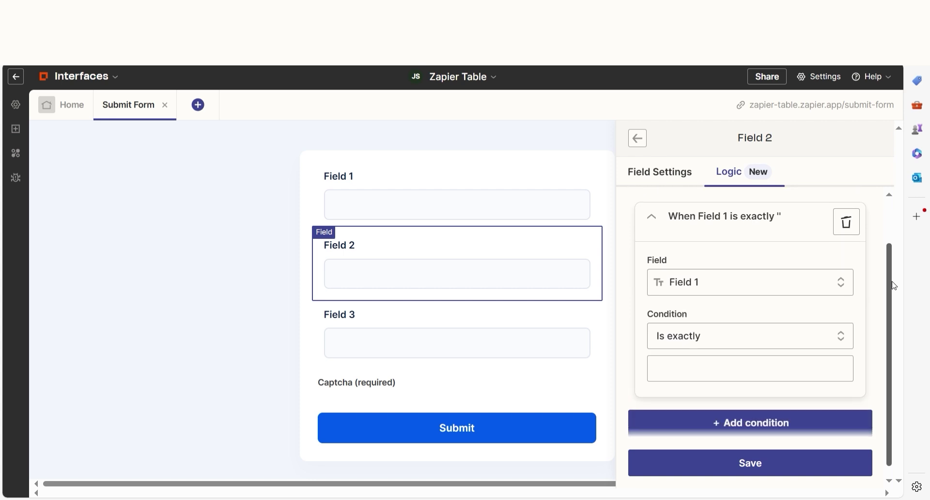
{"action": "left_click", "coordinate": [720, 356]}
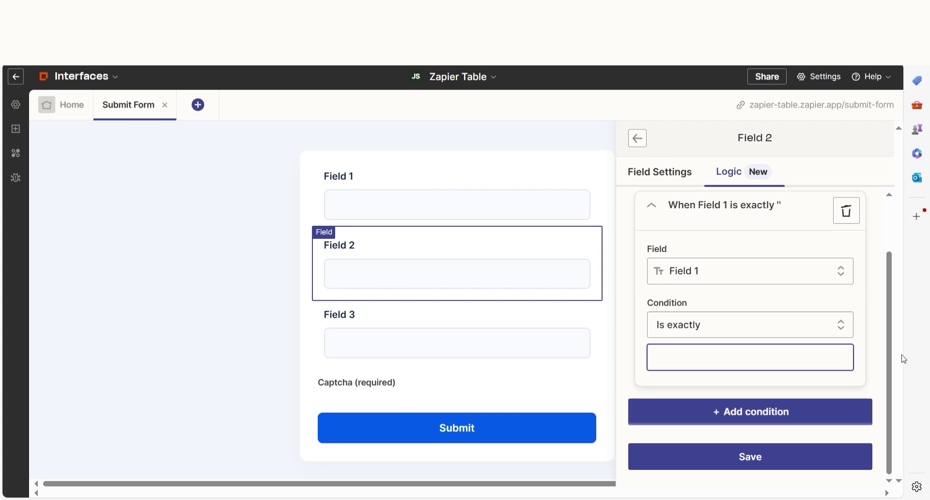
{"action": "type", "text": "New Jersey"}
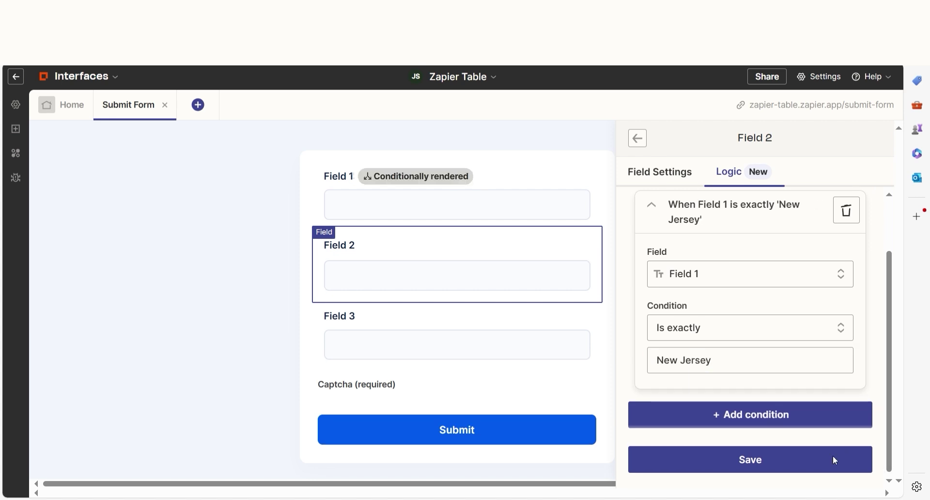
{"action": "left_click", "coordinate": [811, 464]}
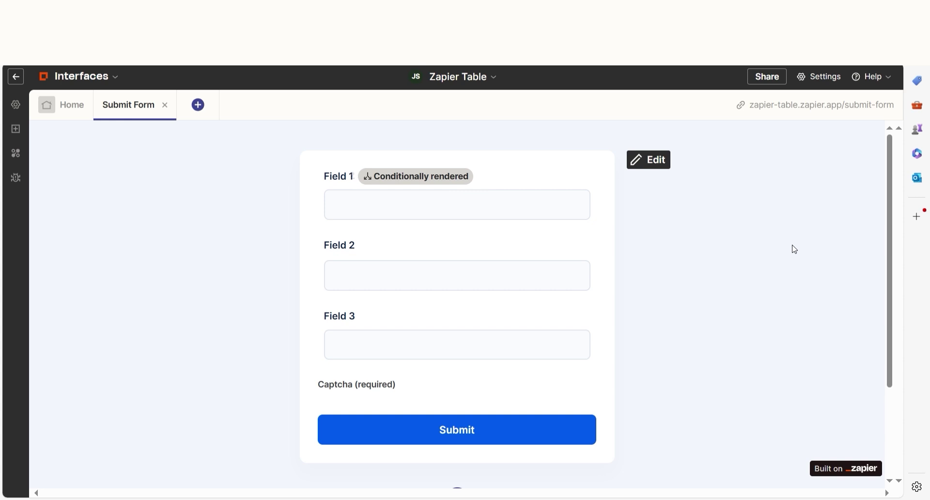
Look through the components for the Submit Form page and view the interface's Table View page
{"action": "left_click", "coordinate": [16, 130]}
{"action": "left_click_drag", "start_coordinate": [302, 225], "coordinate": [322, 363]}
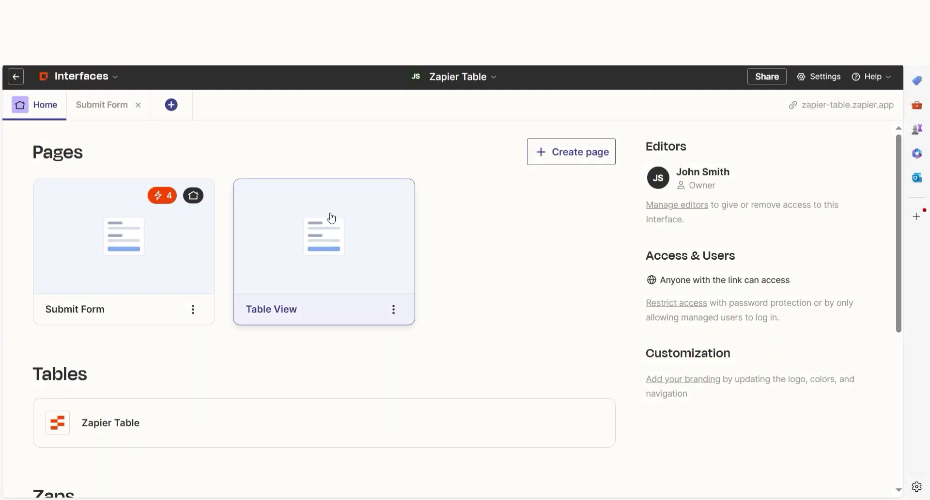
{"action": "left_click", "coordinate": [324, 243]}
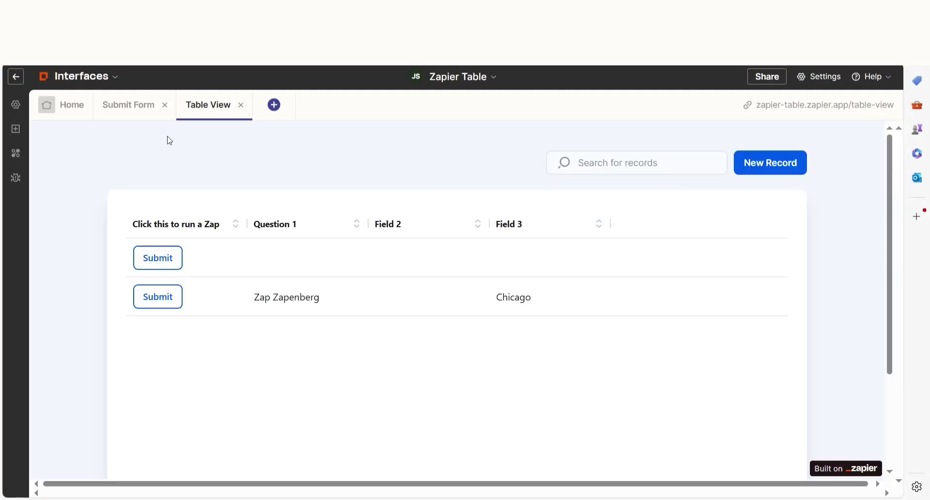
{"action": "left_click", "coordinate": [80, 115]}
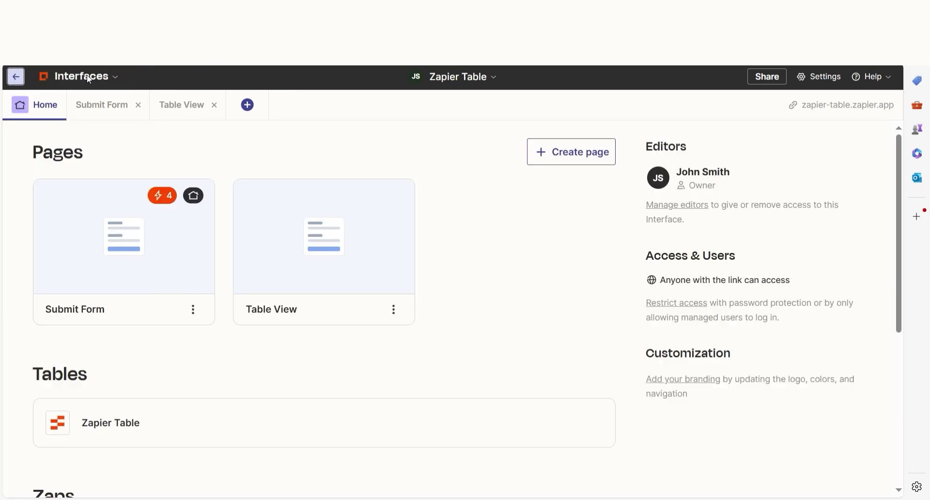
Return to Zapier Table and view its linked Zaps and interfaces
{"action": "left_click", "coordinate": [16, 77]}
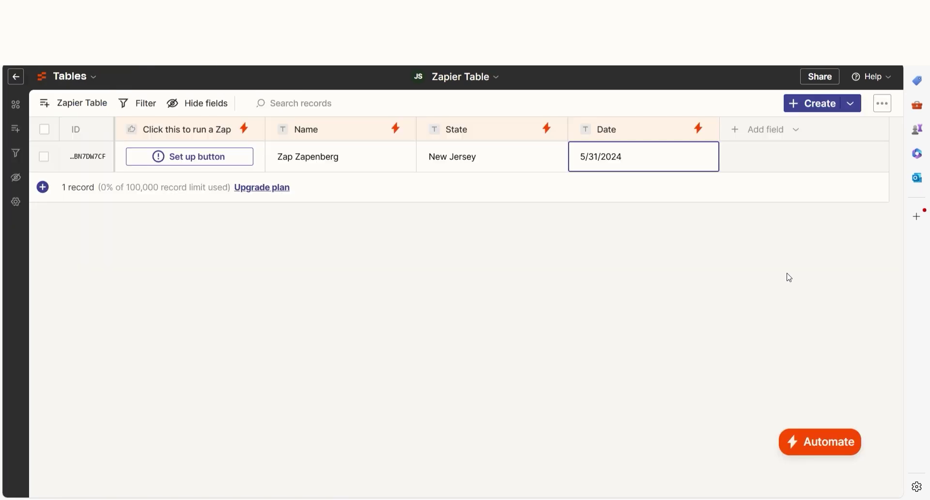
{"action": "left_click", "coordinate": [16, 104]}
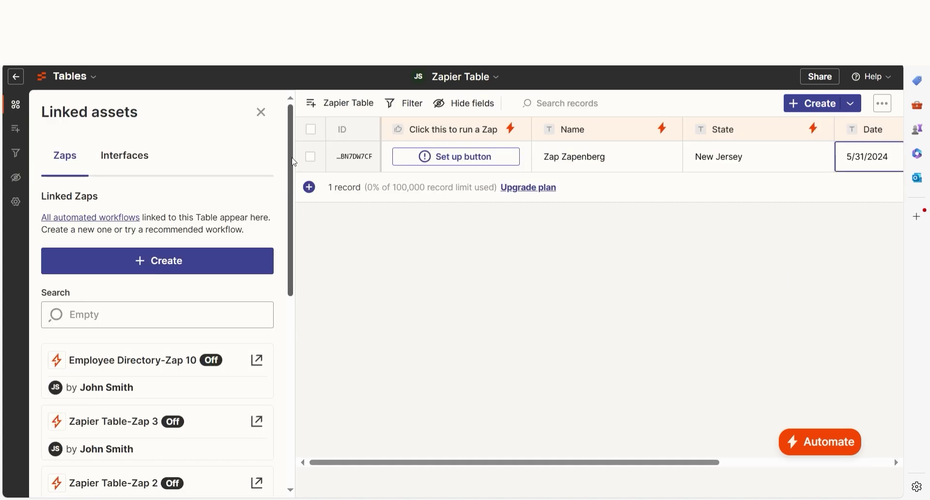
{"action": "left_click", "coordinate": [144, 156]}
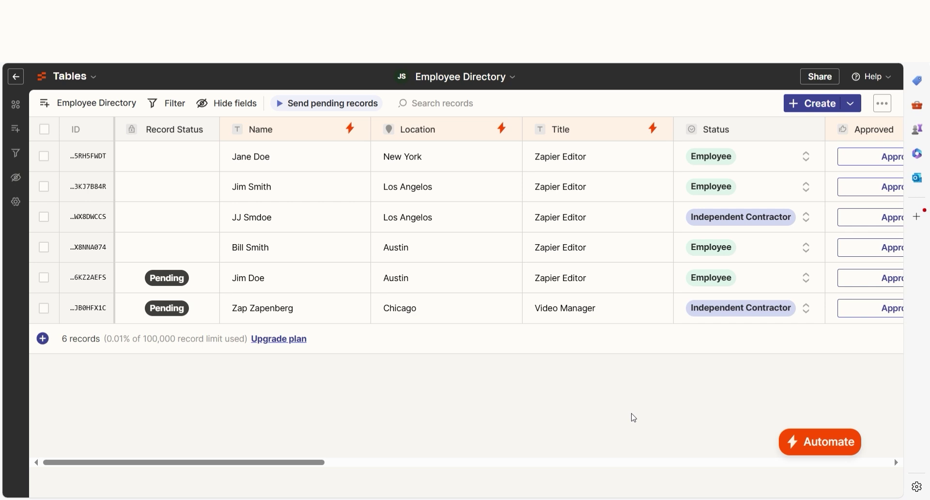
Create a Zap from the Status field of the Employee Directory table
{"action": "left_click", "coordinate": [740, 128]}
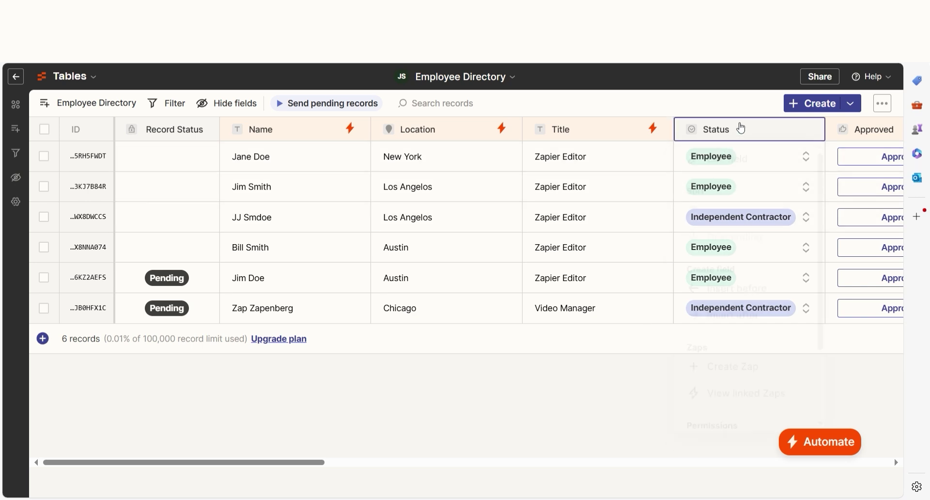
{"action": "scroll", "coordinate": [752, 291], "scroll_direction": "down", "scroll_amount": 3}
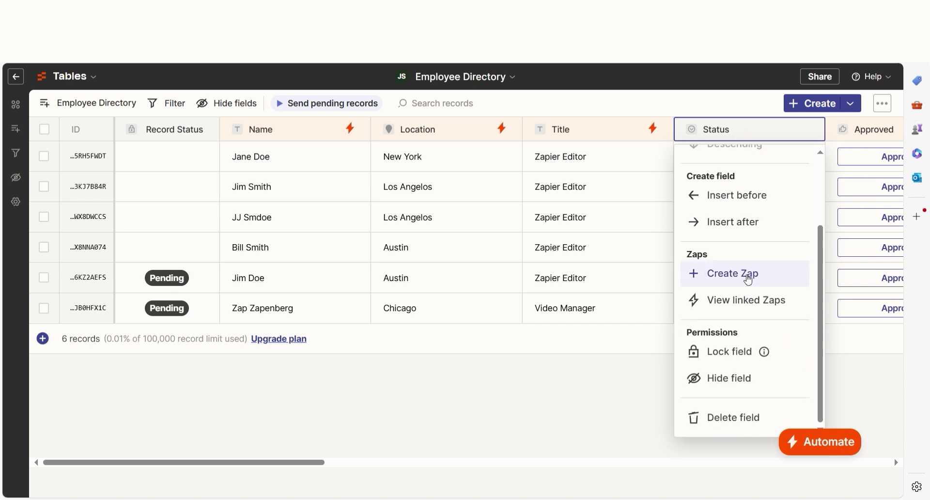
{"action": "left_click", "coordinate": [578, 410]}
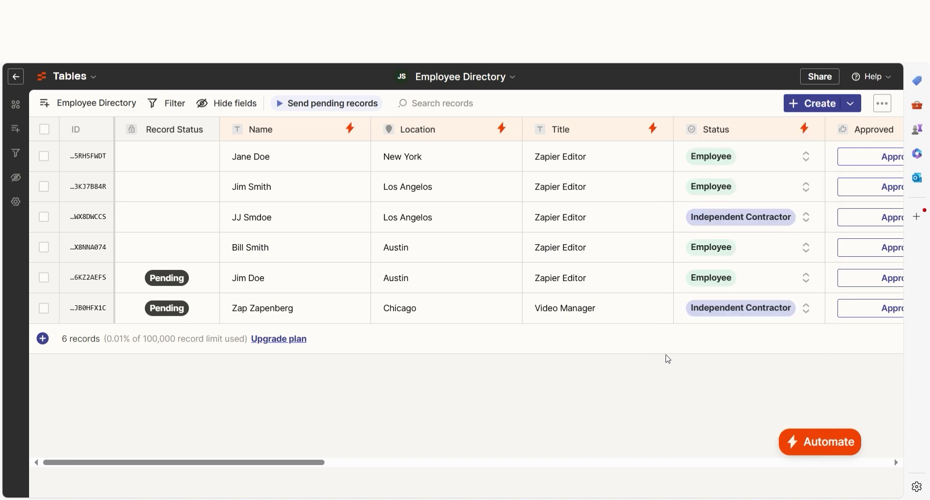
View the Zaps linked to the Status field, create another Zap for that field, and start building its automation
{"action": "left_click", "coordinate": [808, 129]}
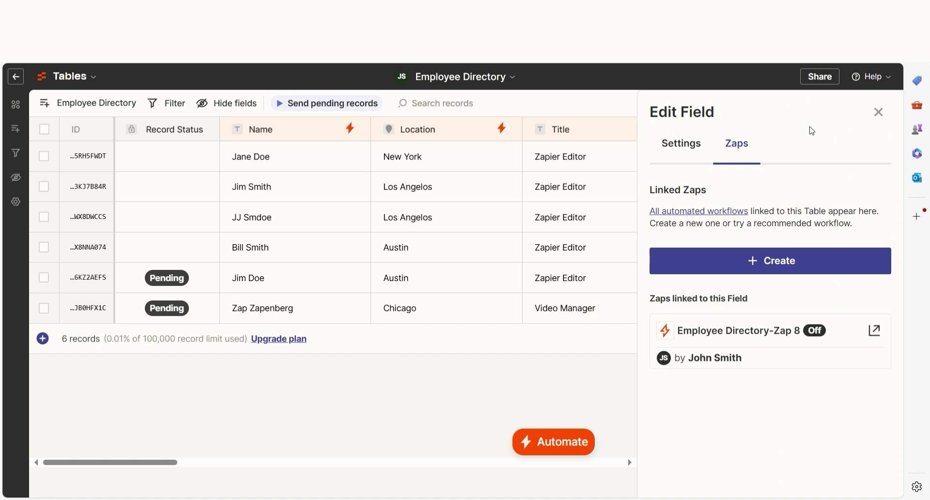
{"action": "left_click", "coordinate": [829, 259]}
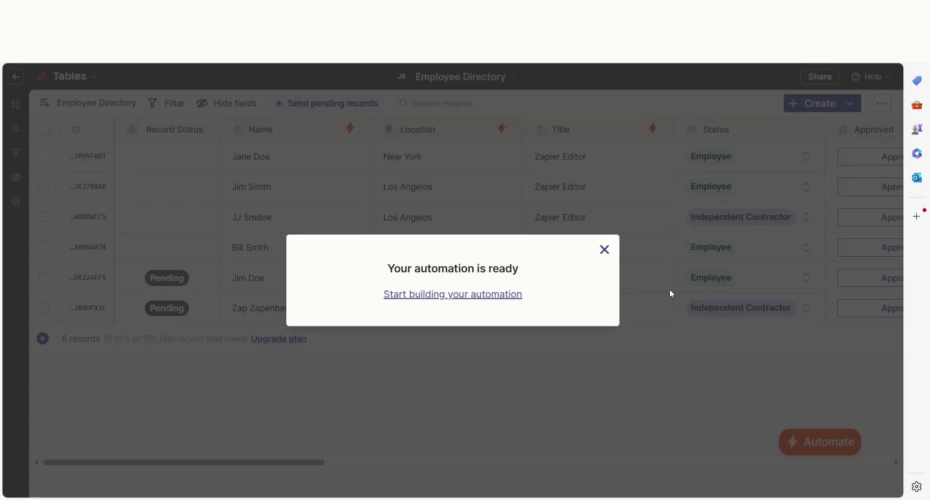
{"action": "left_click", "coordinate": [514, 296]}
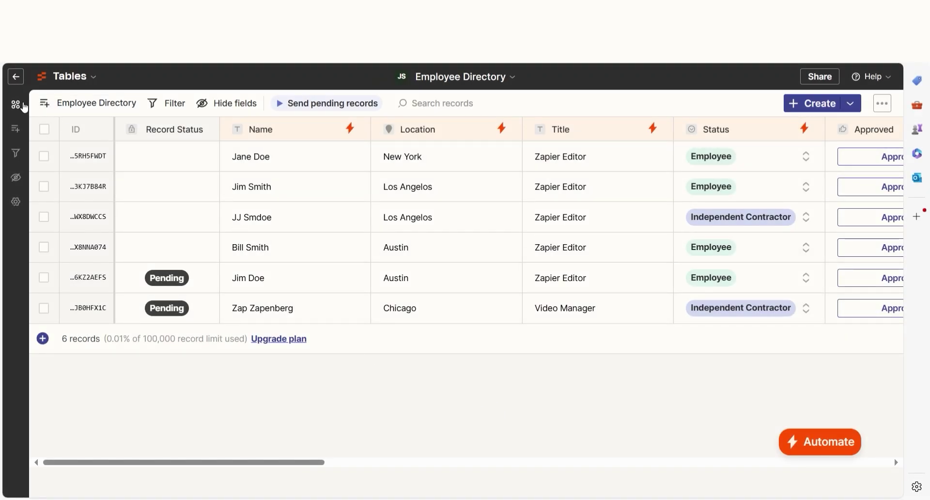
Create a Modify data automation from the Employee Directory table's linked assets and open it for building
{"action": "left_click", "coordinate": [23, 106]}
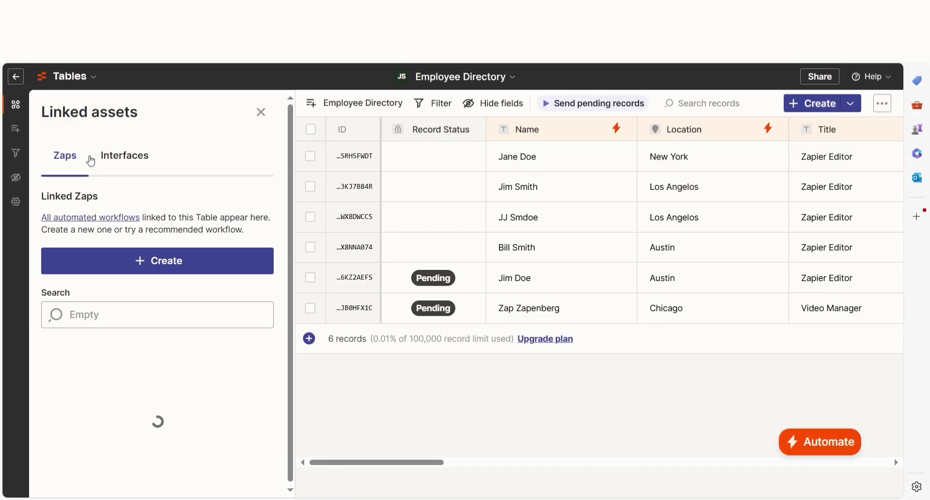
{"action": "left_click", "coordinate": [150, 266]}
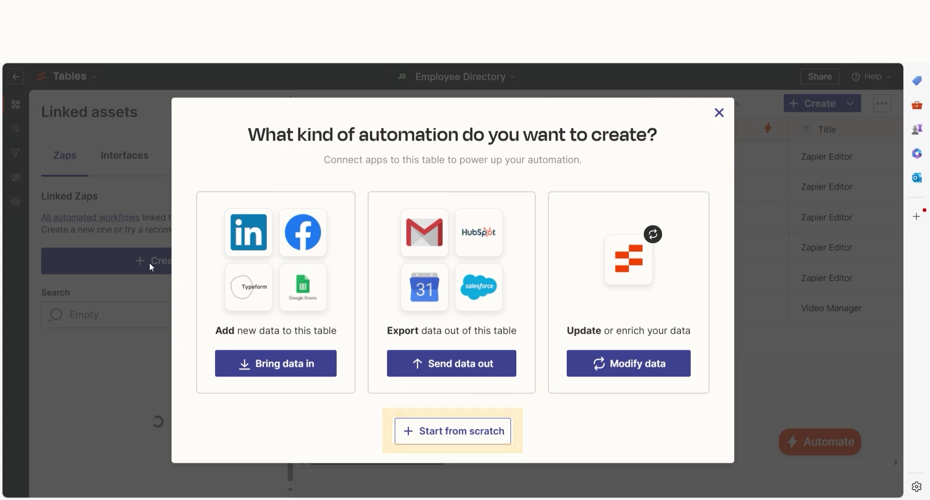
{"action": "left_click", "coordinate": [638, 361]}
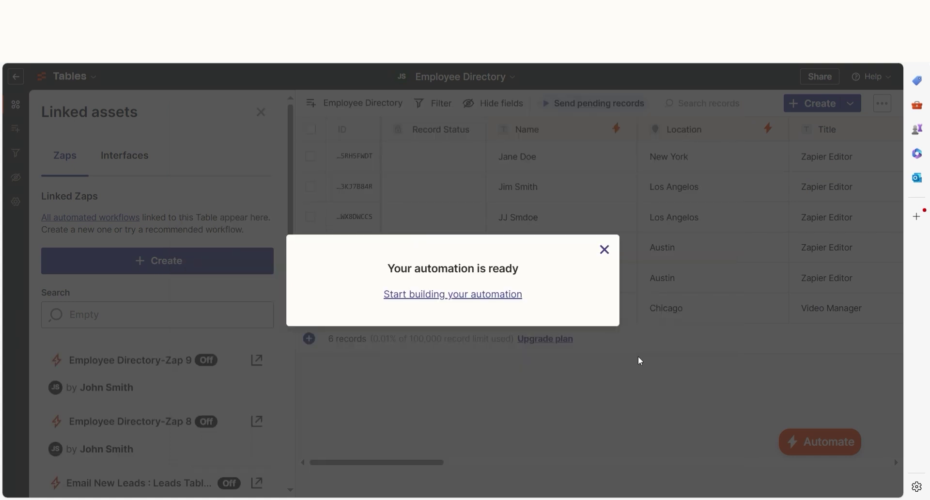
{"action": "left_click", "coordinate": [449, 296]}
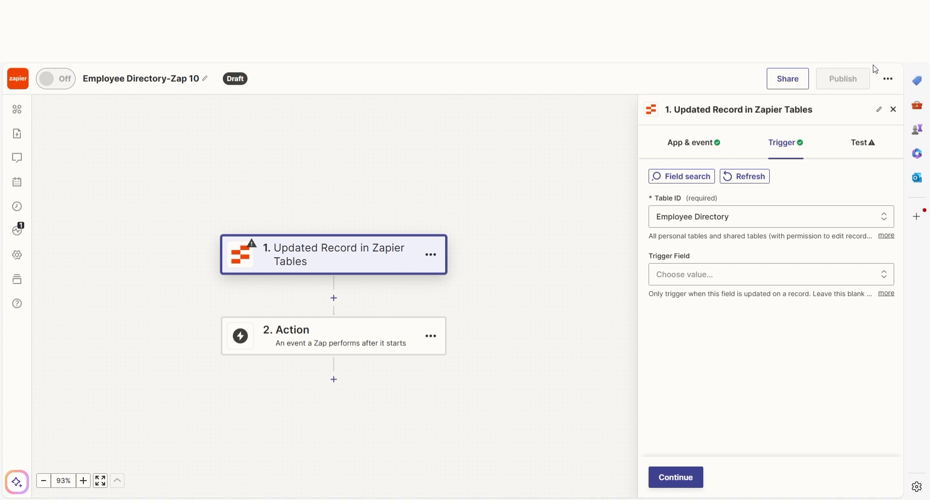